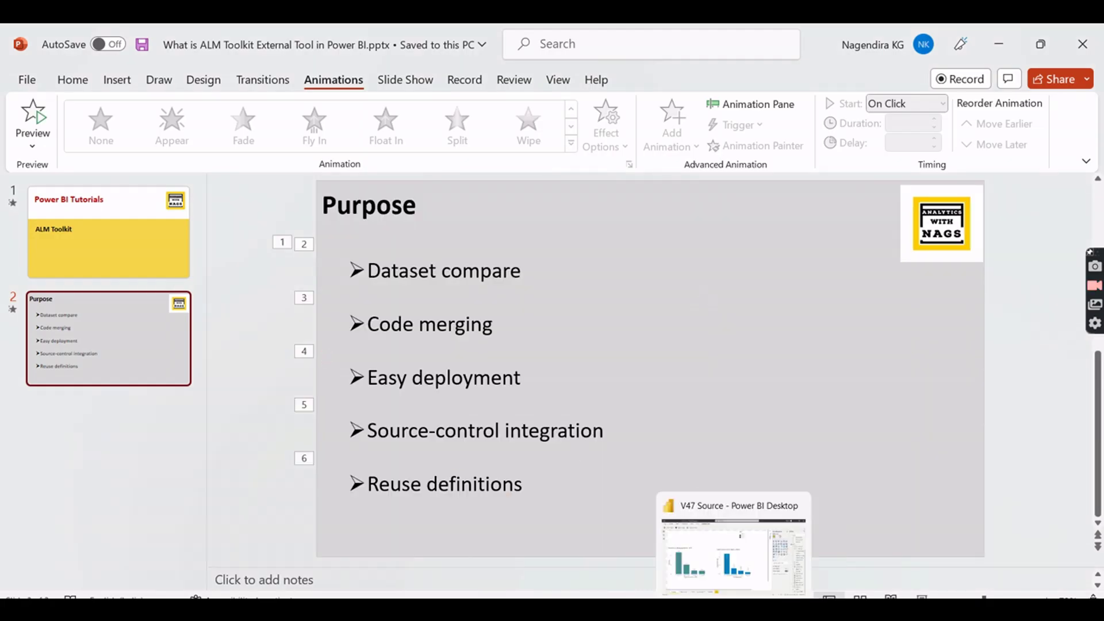
Step: Switch from the Purpose slide to the V47 Source report in Power BI Desktop
left_click(731, 608)
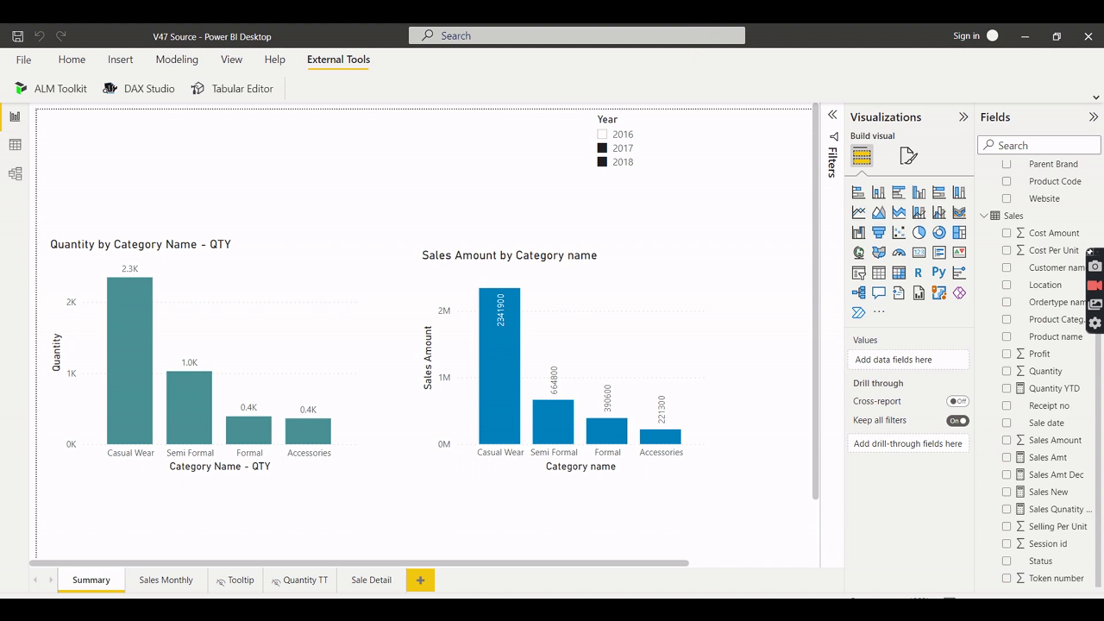
Step: Show the BuildAccess workspace with V45 Target in Power BI Service, then return to Power BI Desktop
mouse_move(544, 609)
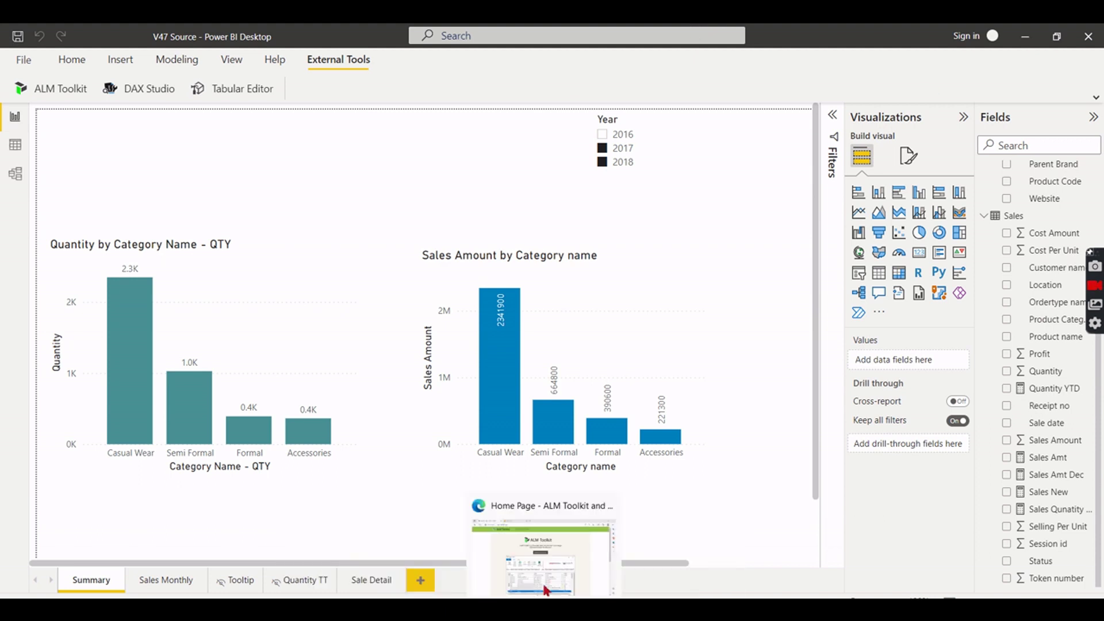
left_click(520, 549)
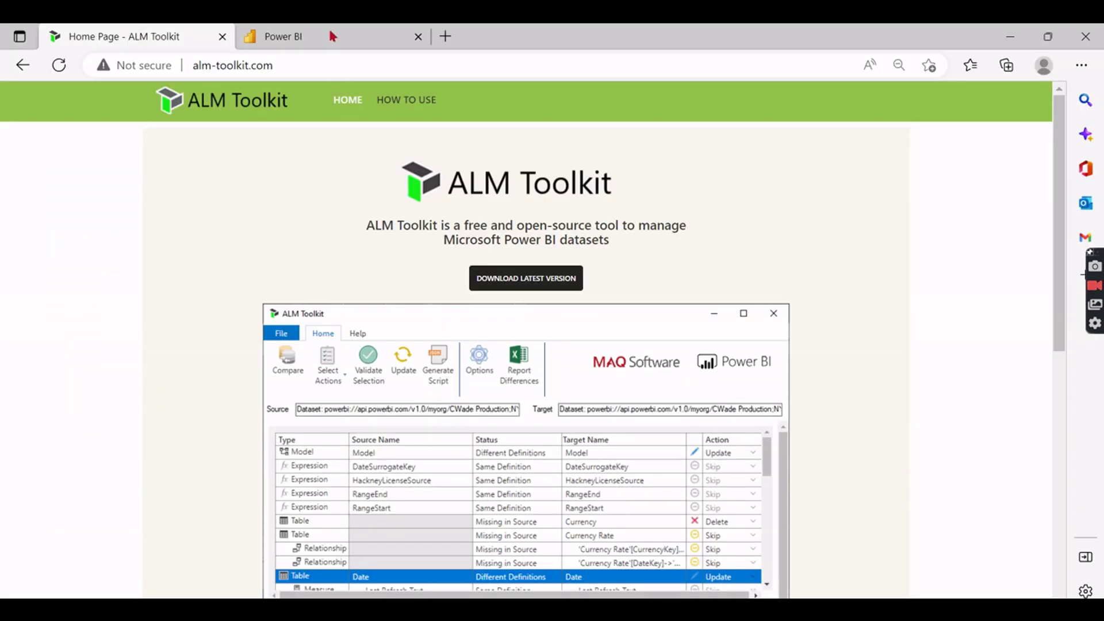
left_click(333, 36)
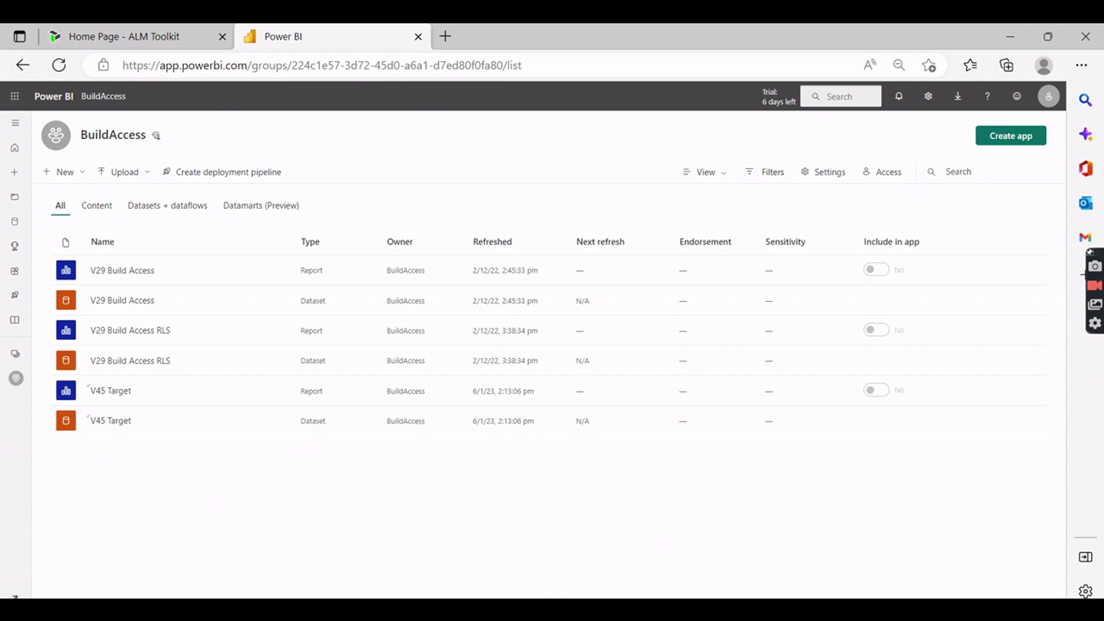
key("alt+Tab")
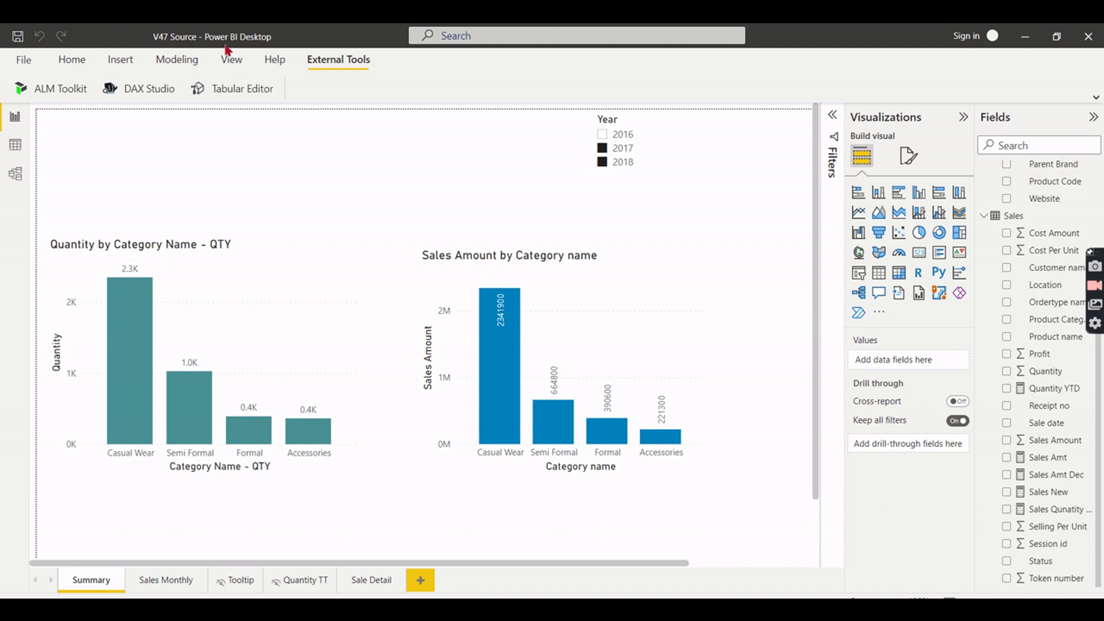
left_click(1024, 36)
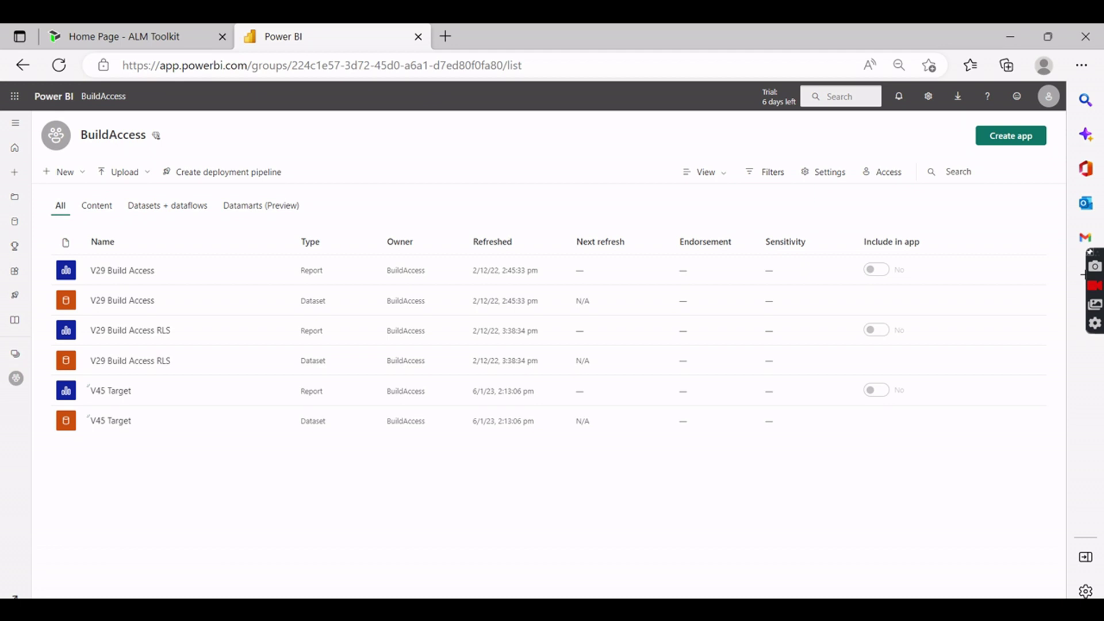
key("alt+Tab")
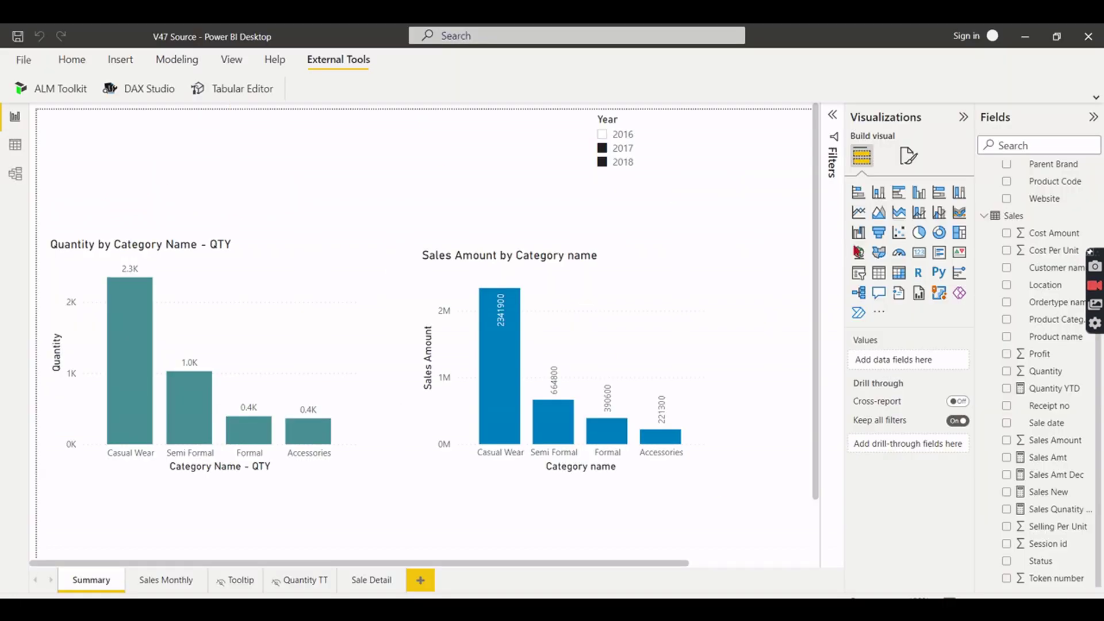
scroll(1017, 355, "up", 3)
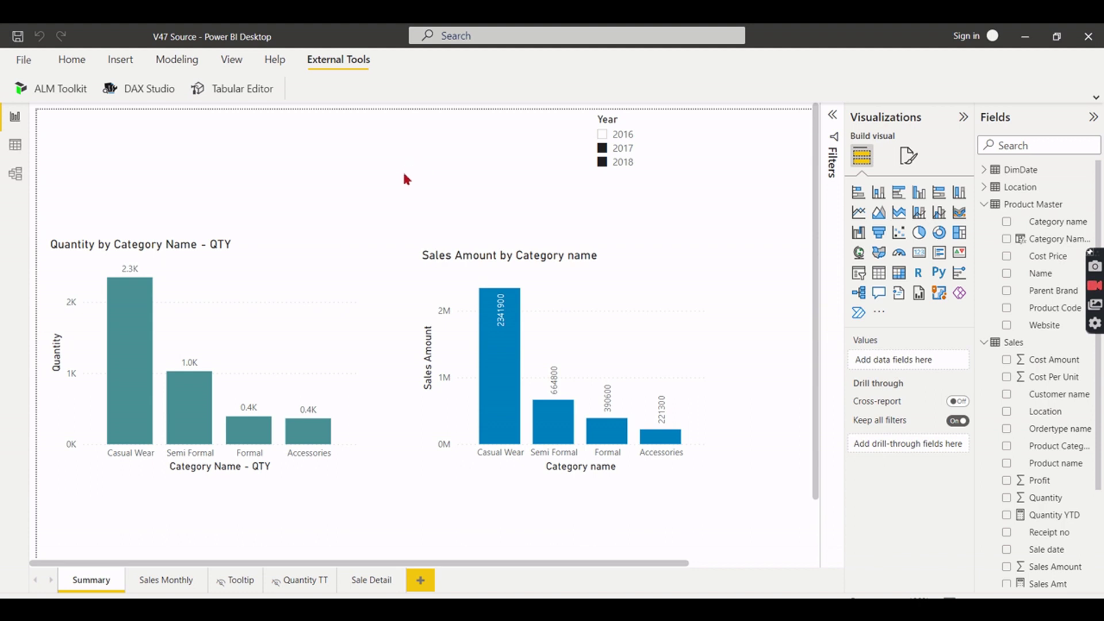
left_click(1025, 36)
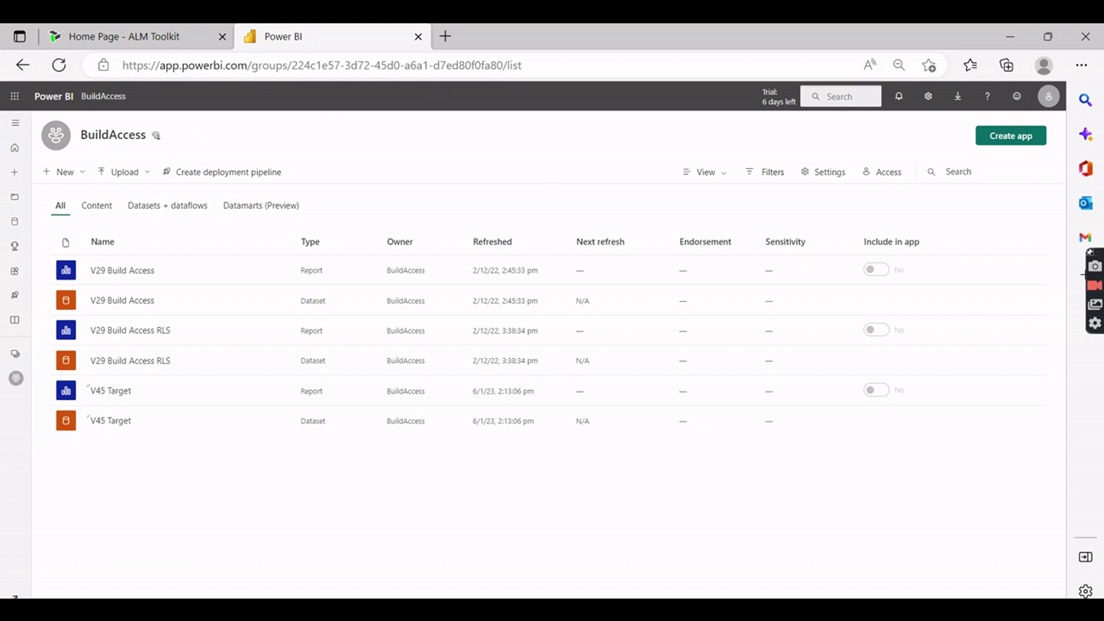
key("alt+Tab")
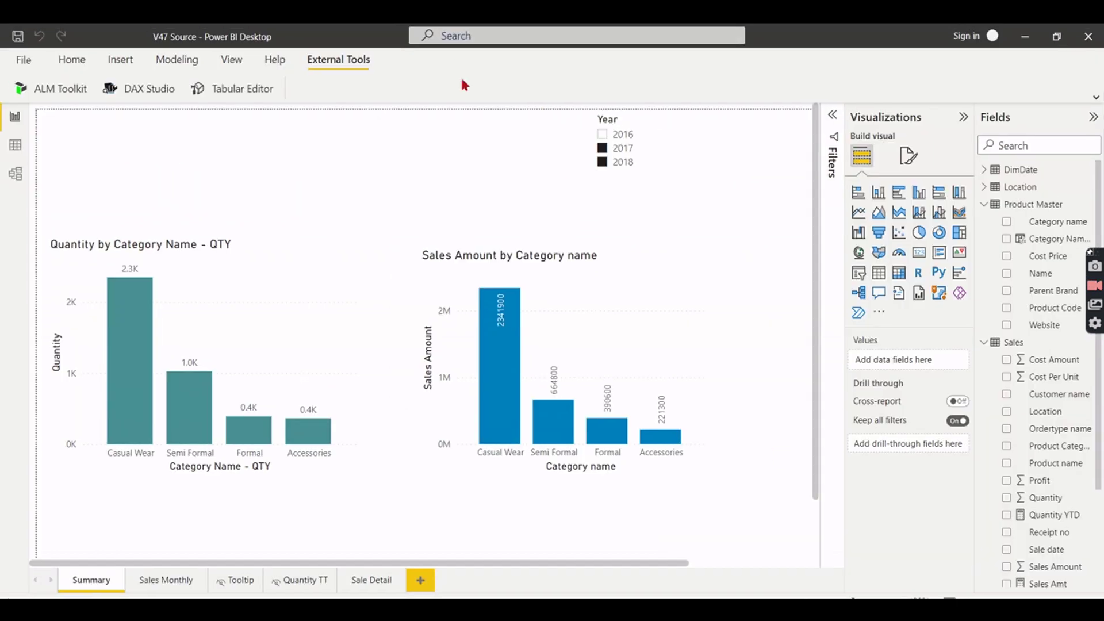
left_click(266, 68)
left_click(325, 65)
key("alt+Tab")
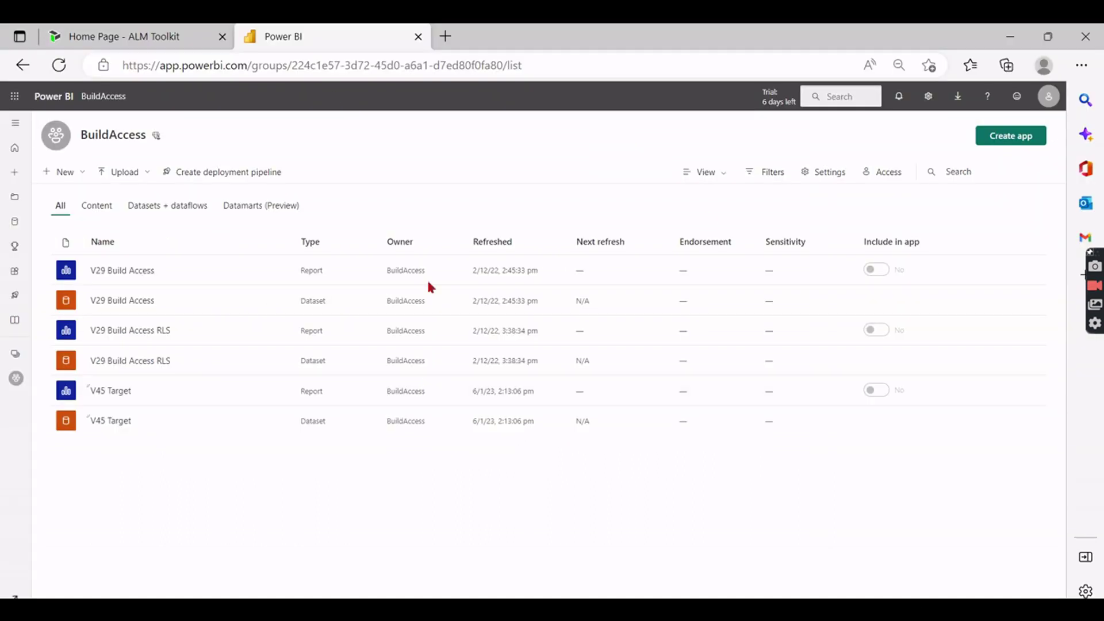
left_click(126, 36)
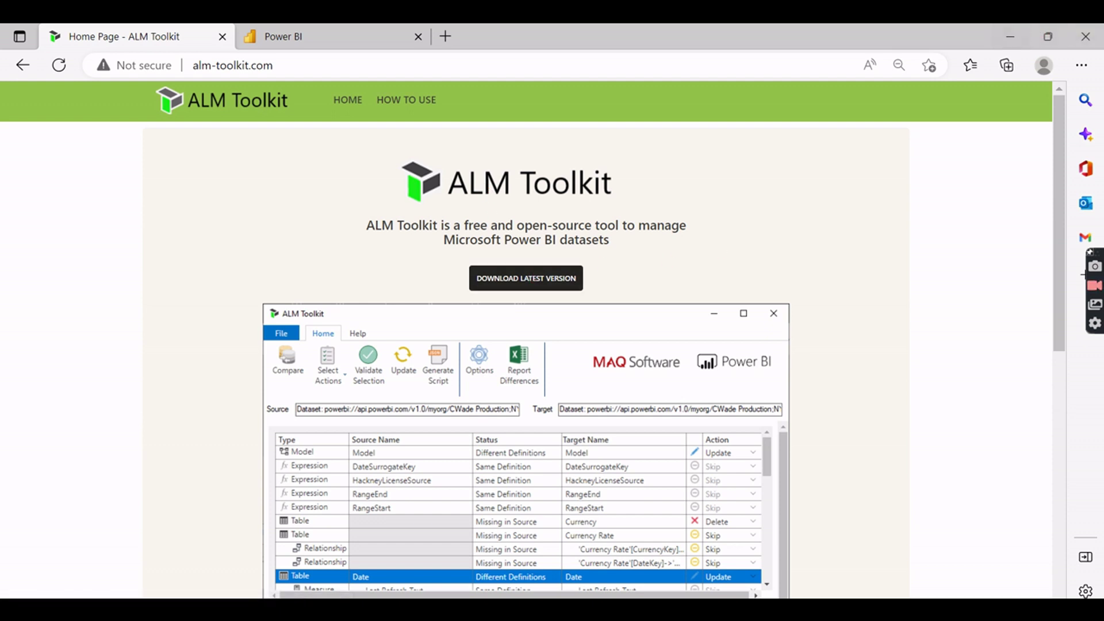
key("alt+Tab")
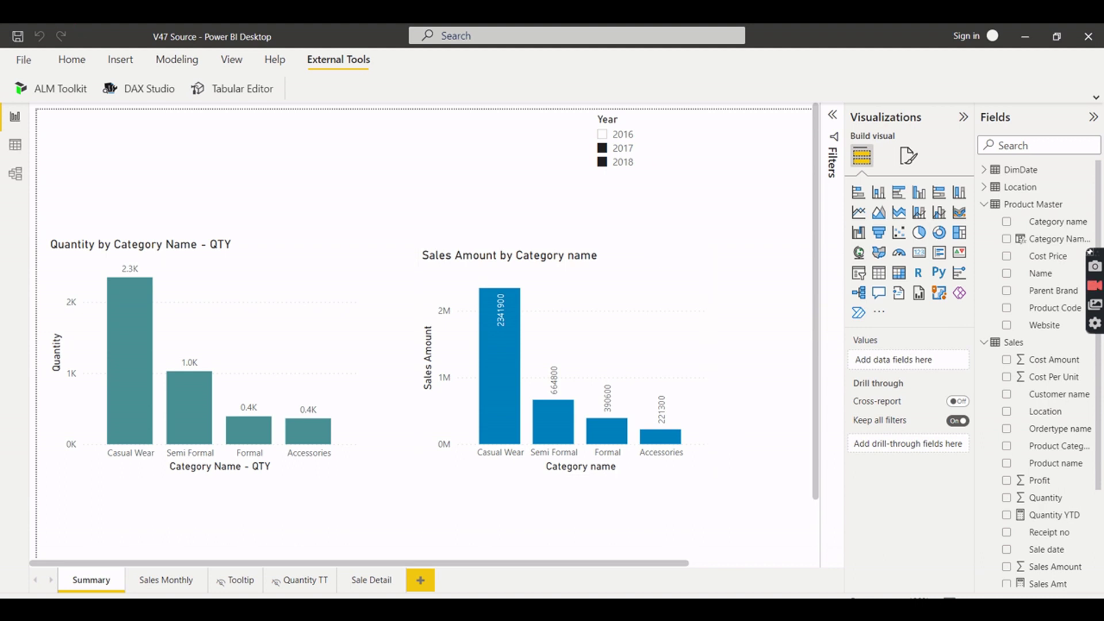
left_click(52, 91)
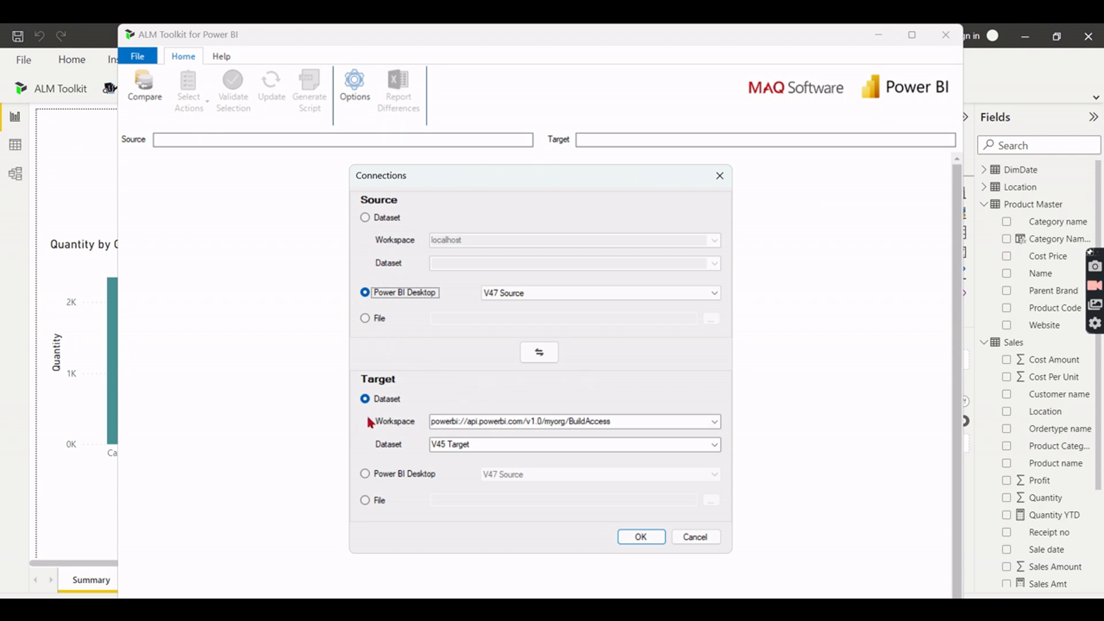
Step: Confirm Source 'V47 Source' and Target BuildAccess / 'V45 Target' connections
left_click(642, 537)
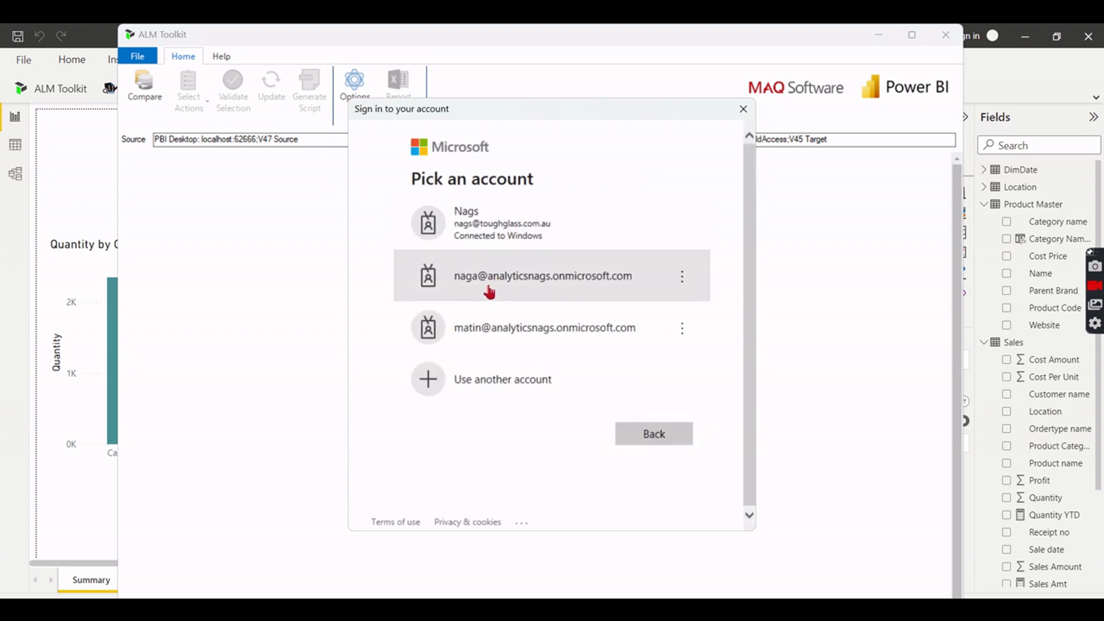
Step: Sign in with the work account and its password to run the comparison
left_click(485, 283)
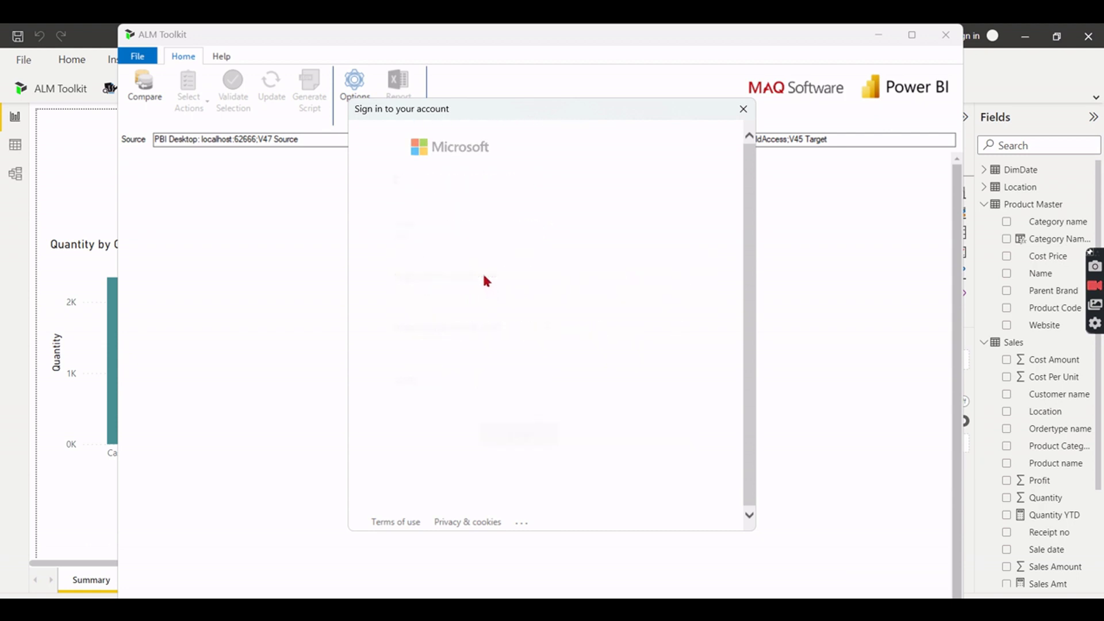
key("ctrl+v")
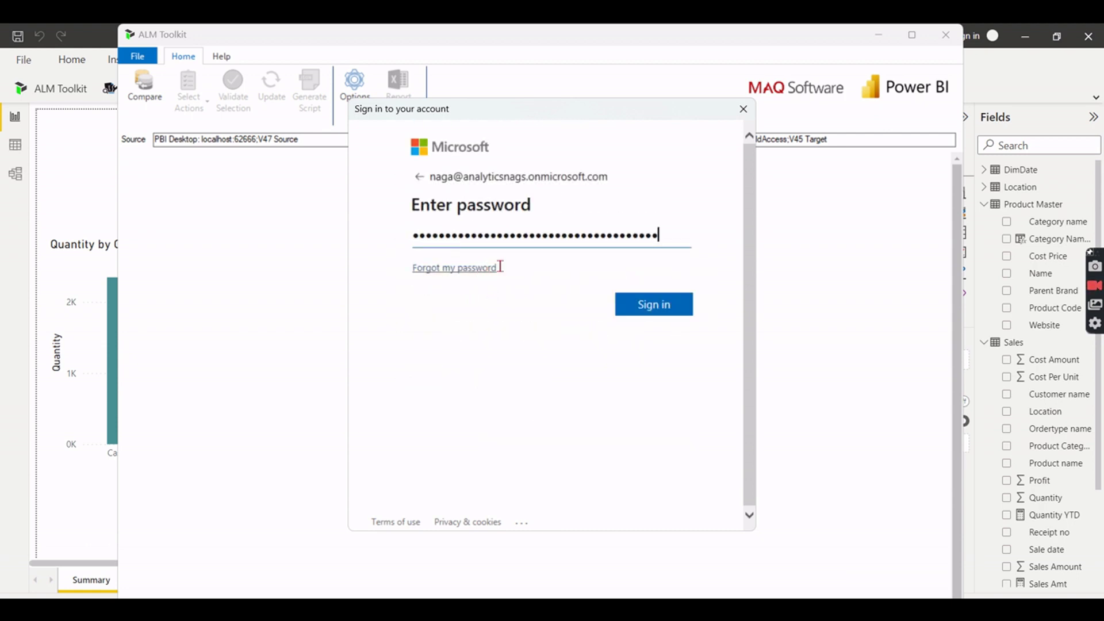
left_click(634, 311)
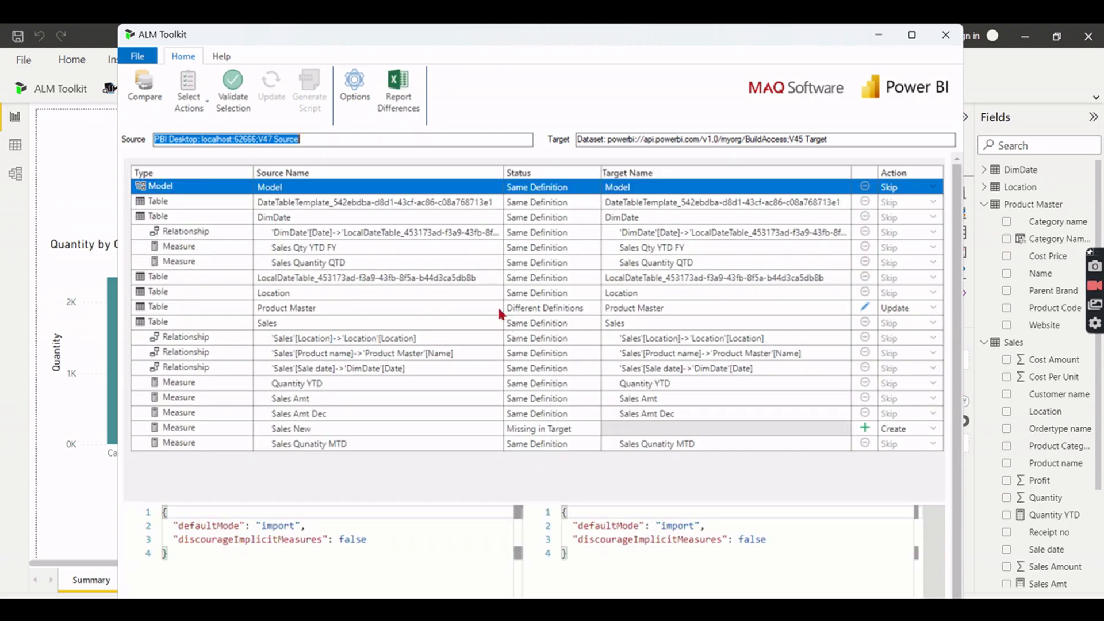
Step: Review the Sales fields in the V47 Source report in Power BI Desktop
mouse_move(717, 611)
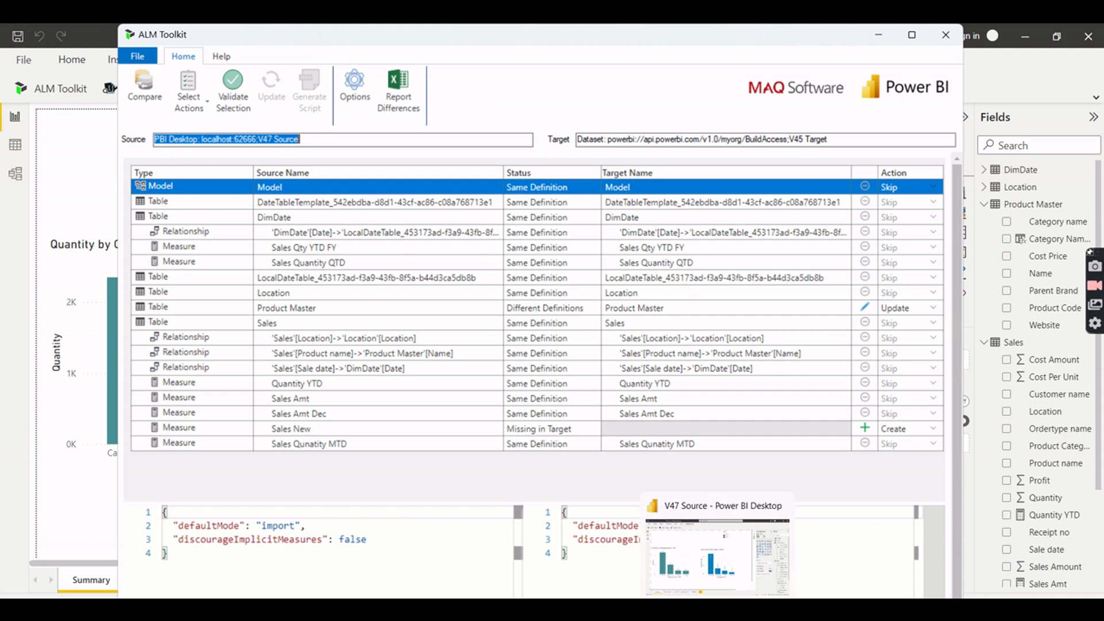
left_click(718, 536)
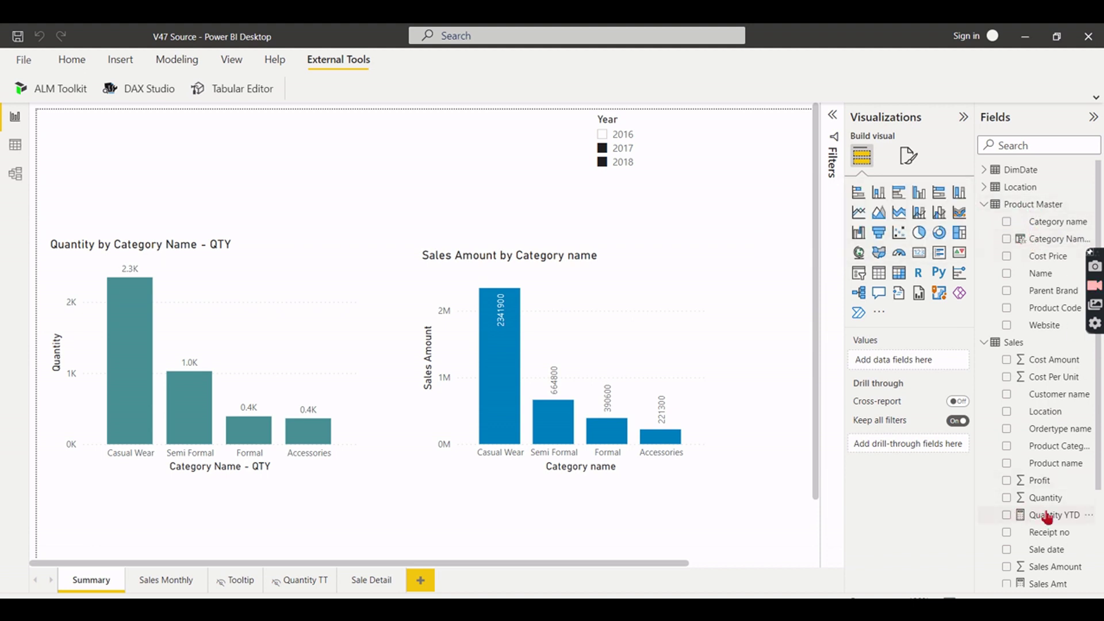
scroll(1049, 517, "down", 2)
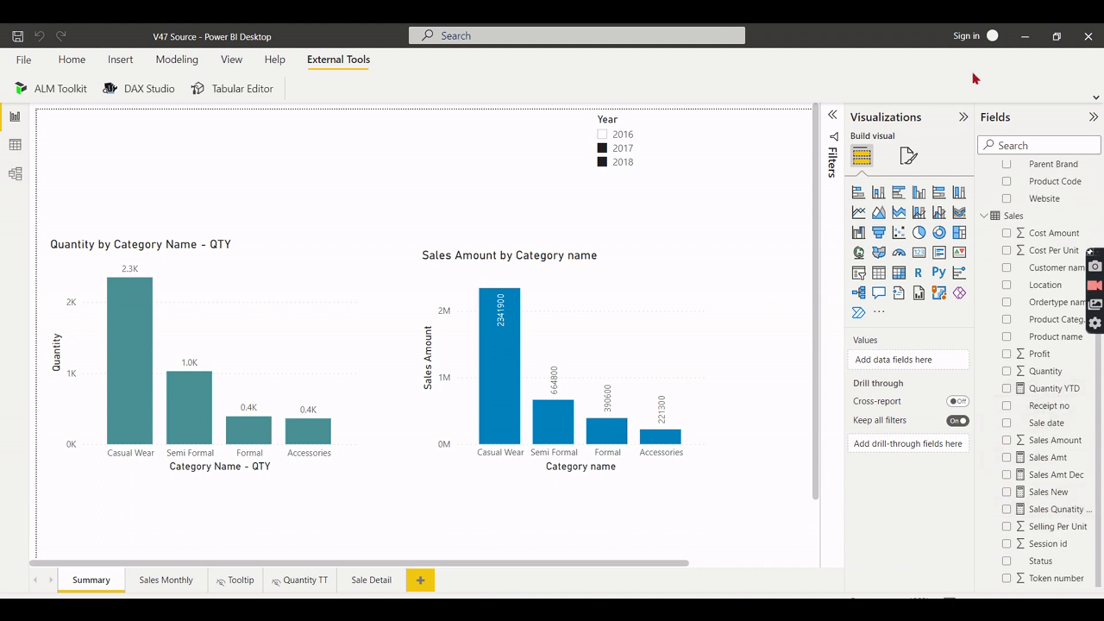
mouse_move(685, 580)
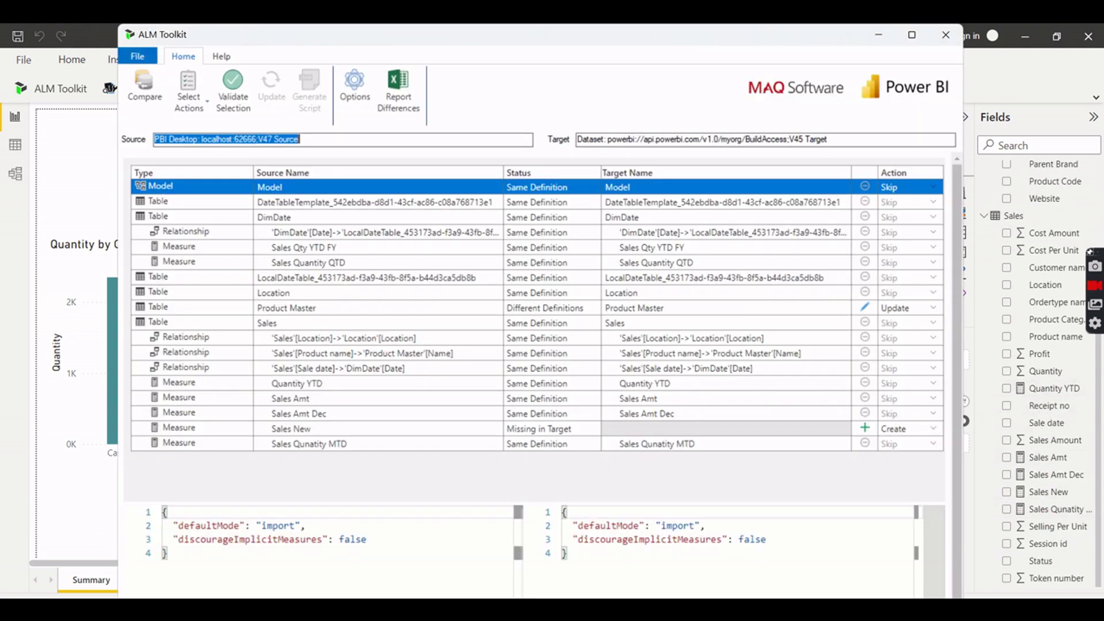
Step: Back in ALM Toolkit, scan the comparison results and open the Select Actions list
key("alt+Tab")
scroll(198, 385, "down", 1)
scroll(486, 328, "up", 1)
left_click(186, 114)
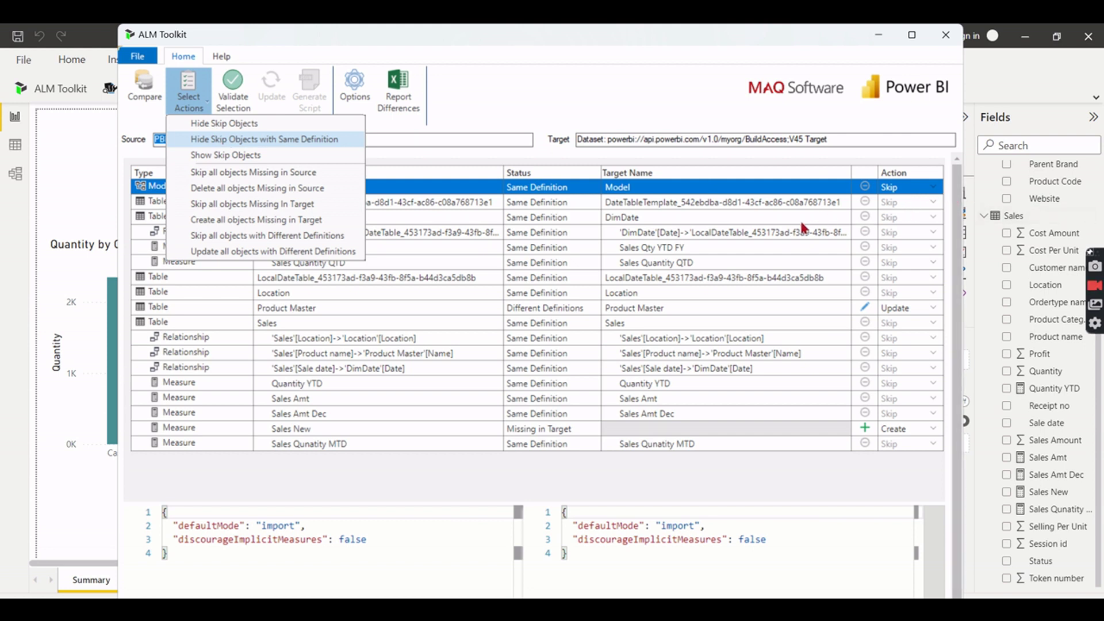
Step: View the DimDate definition, then apply Hide Skip Objects with Same Definition
left_click(681, 224)
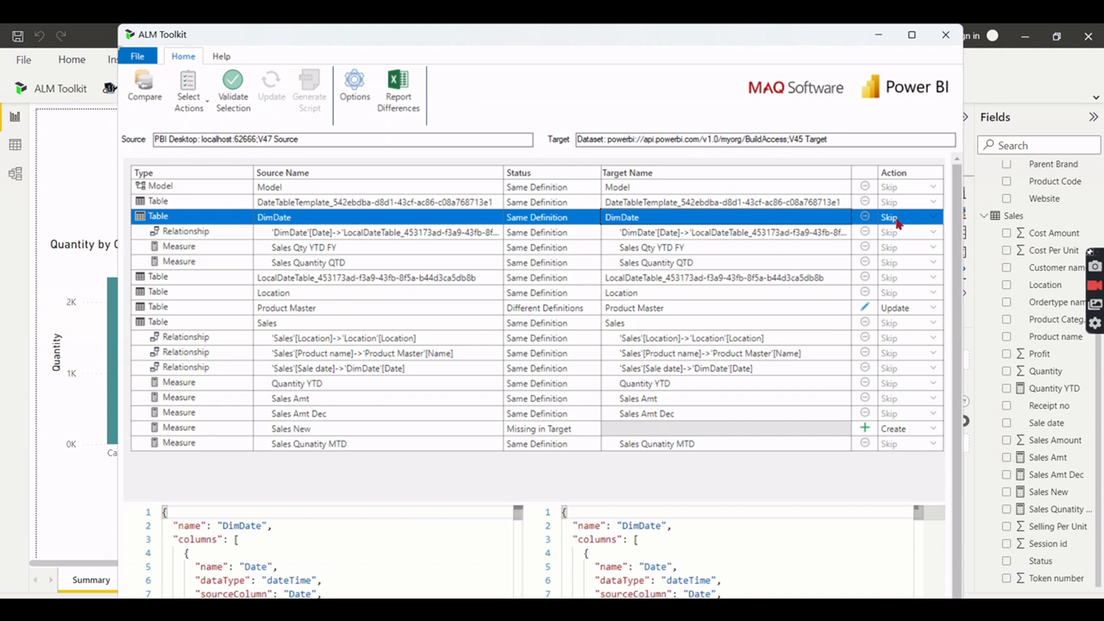
left_click(187, 101)
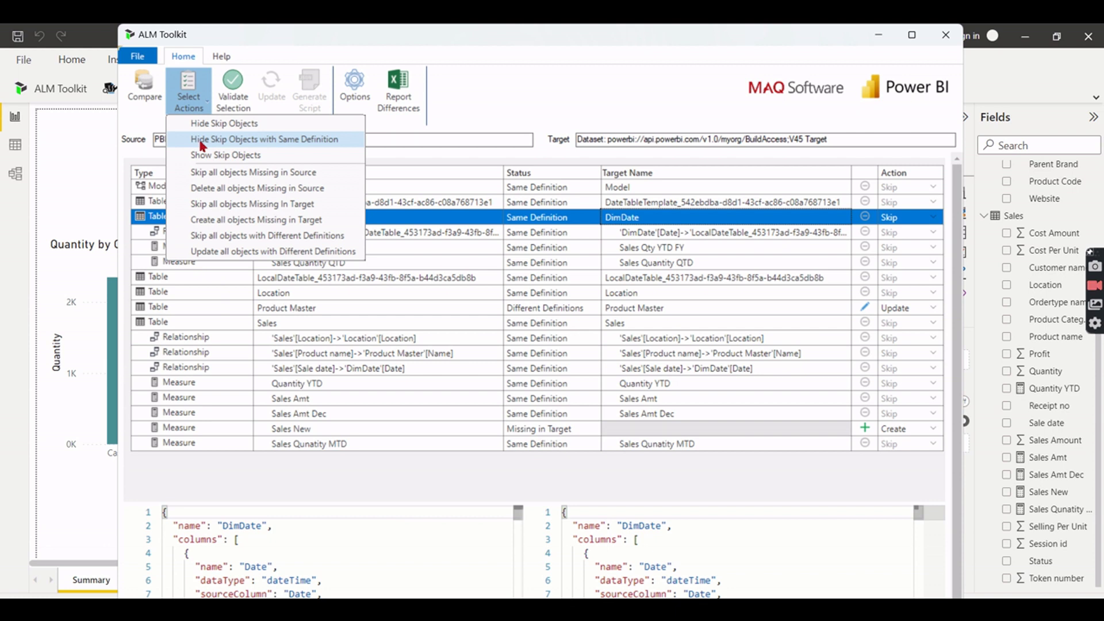
left_click(202, 140)
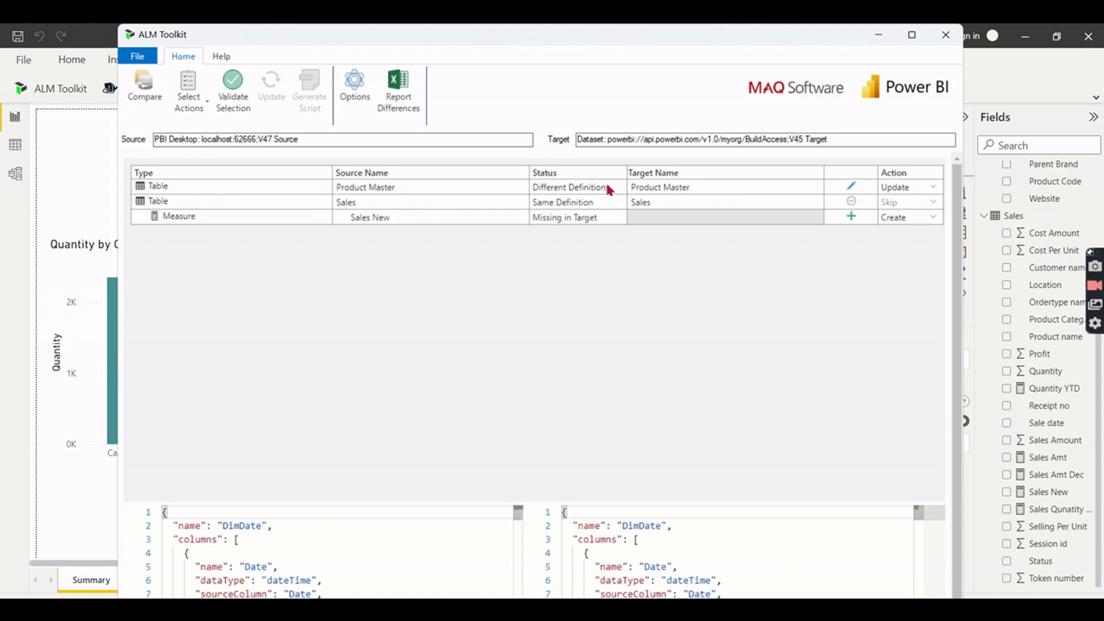
Step: Review Product Master, Sales and Sales New definitions, then validate the selection and dismiss messages
left_click(652, 189)
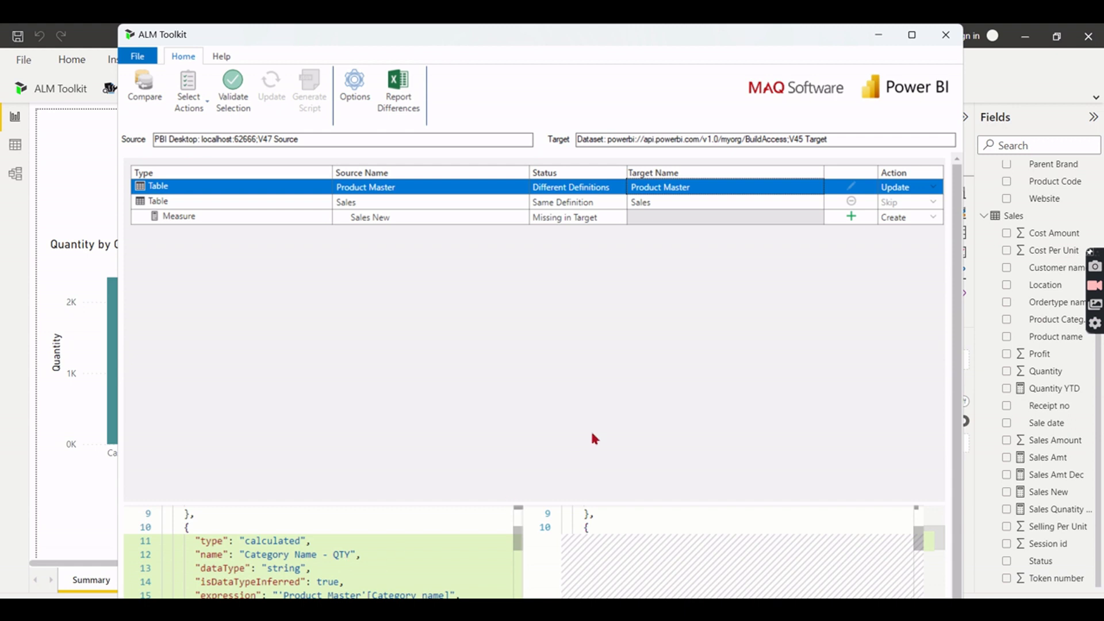
left_click(252, 205)
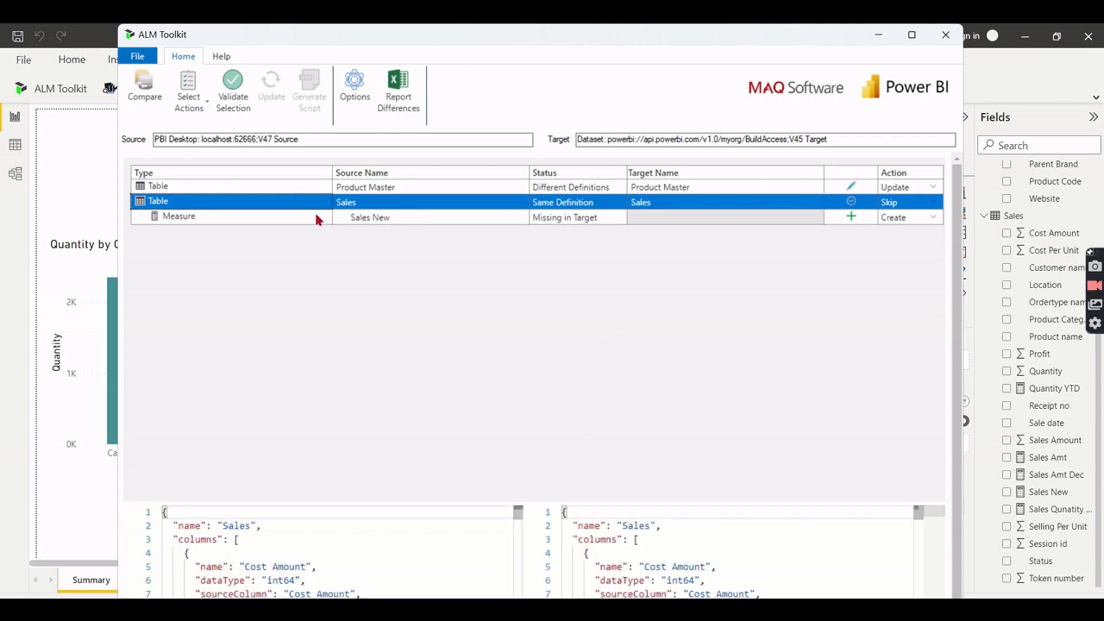
left_click(381, 219)
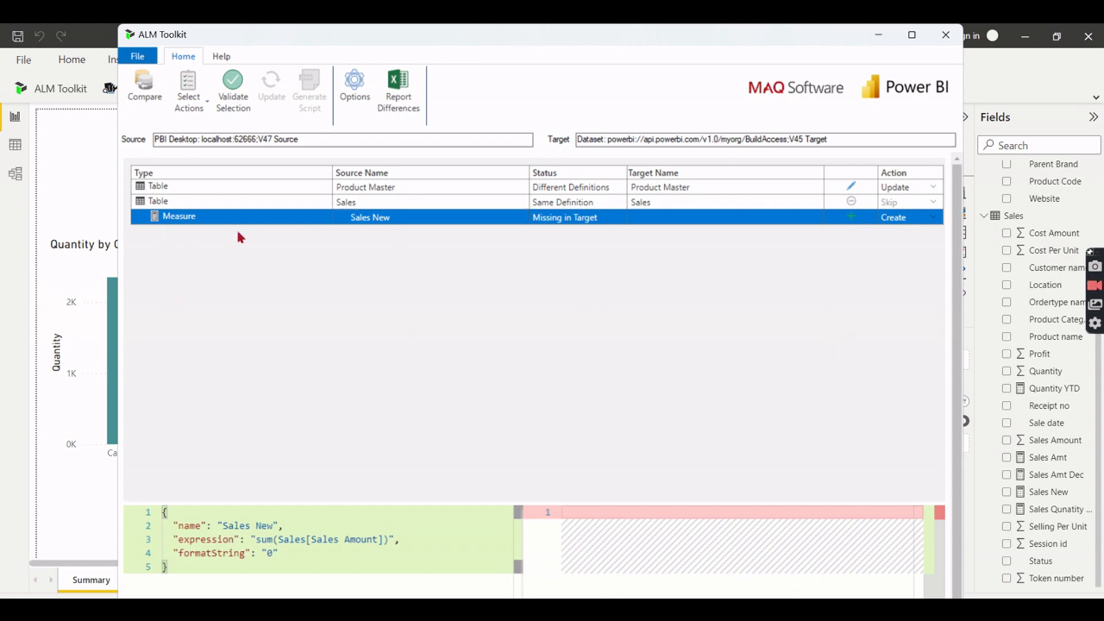
left_click(236, 92)
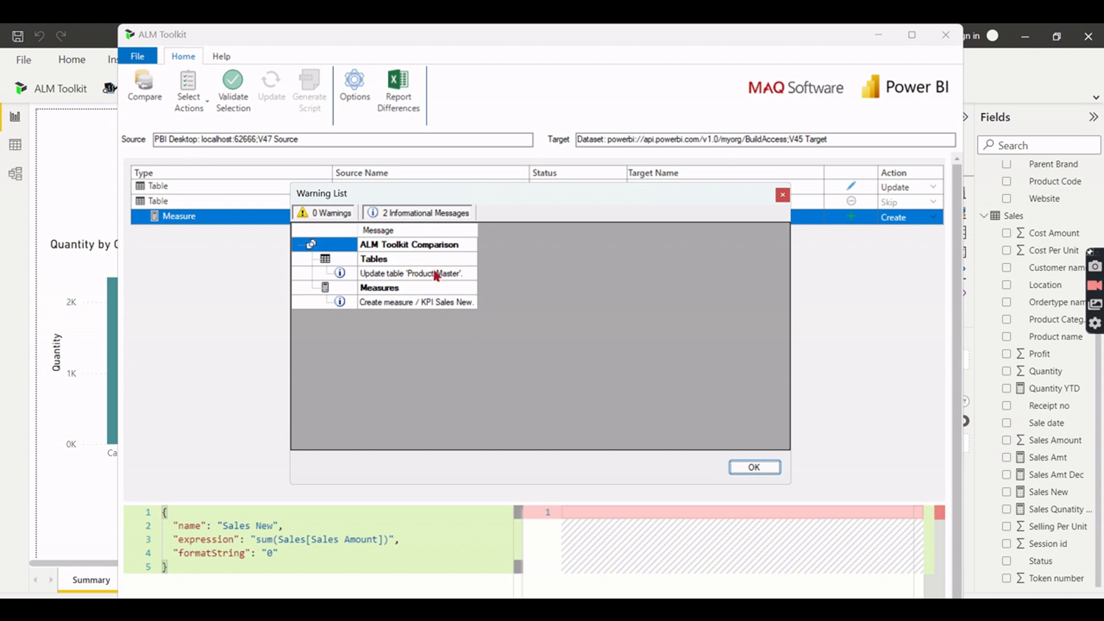
left_click(772, 468)
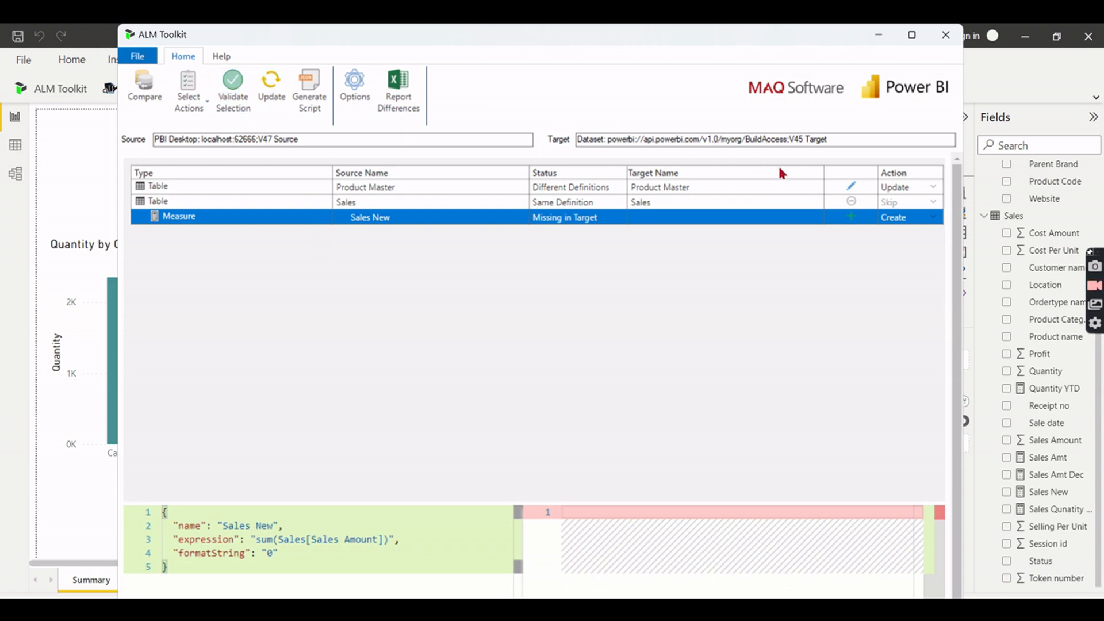
Step: Update the V45 Target dataset, confirm, and close the deployment results
left_click(264, 103)
left_click(543, 375)
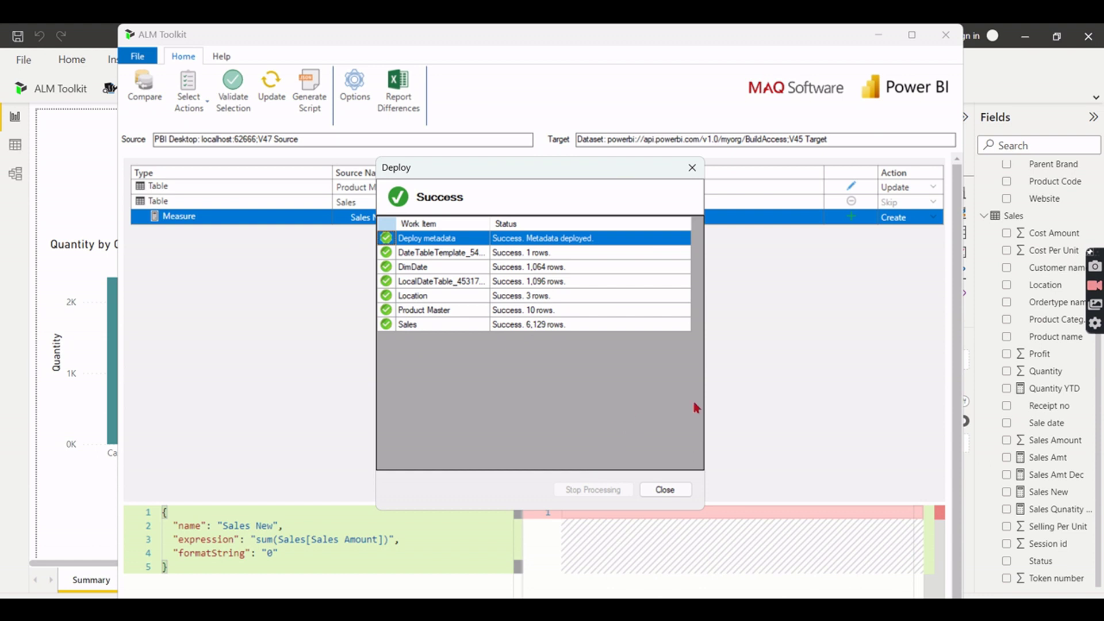
left_click(675, 488)
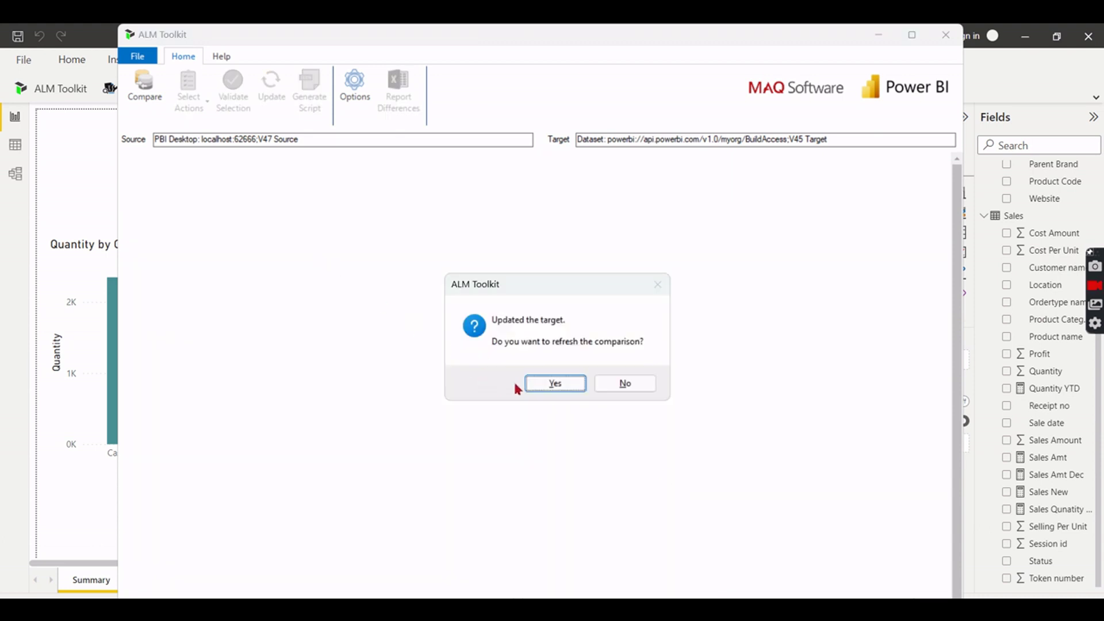
Step: Refresh the comparison after the deployment
left_click(540, 385)
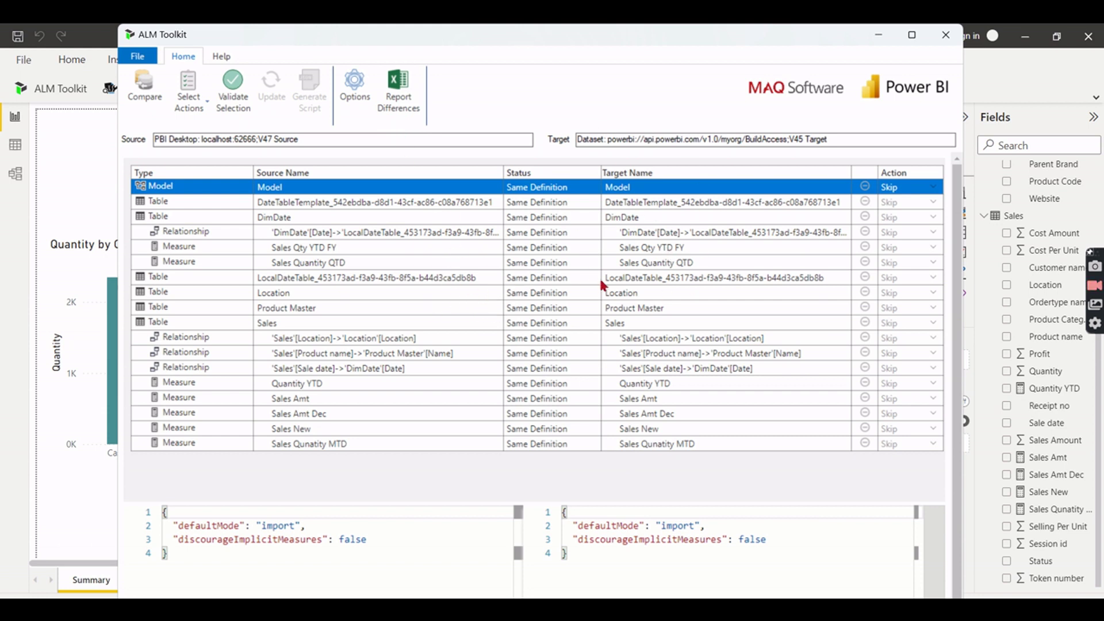
scroll(754, 297, "down", 1)
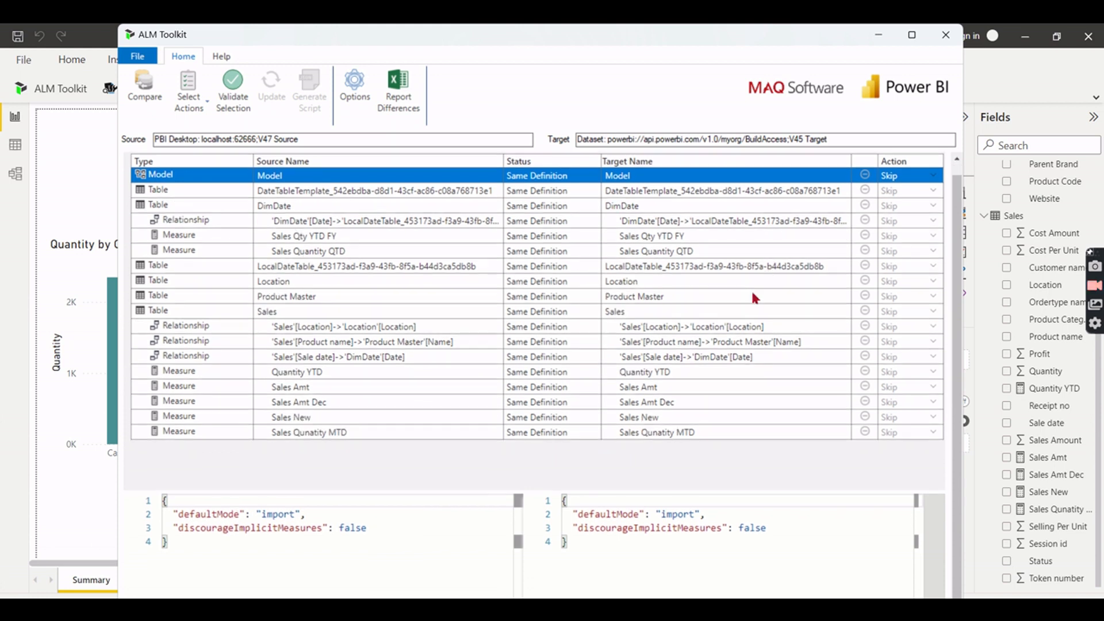
scroll(566, 306, "up", 1)
Step: Hide same-definition skipped objects and then all skipped objects, leaving no differences
left_click(188, 92)
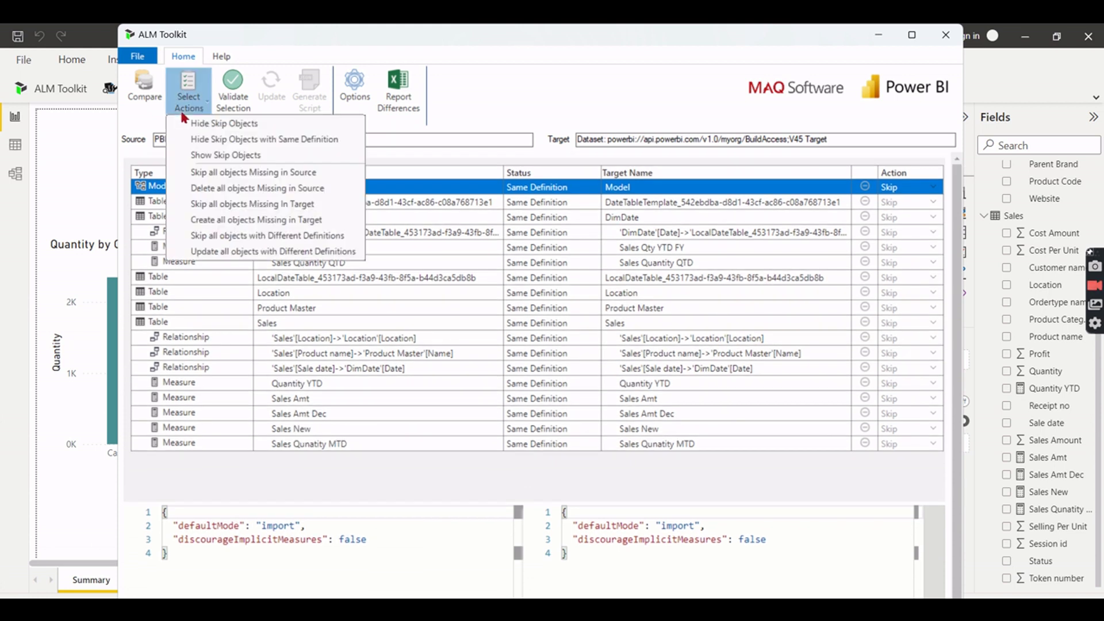
left_click(217, 139)
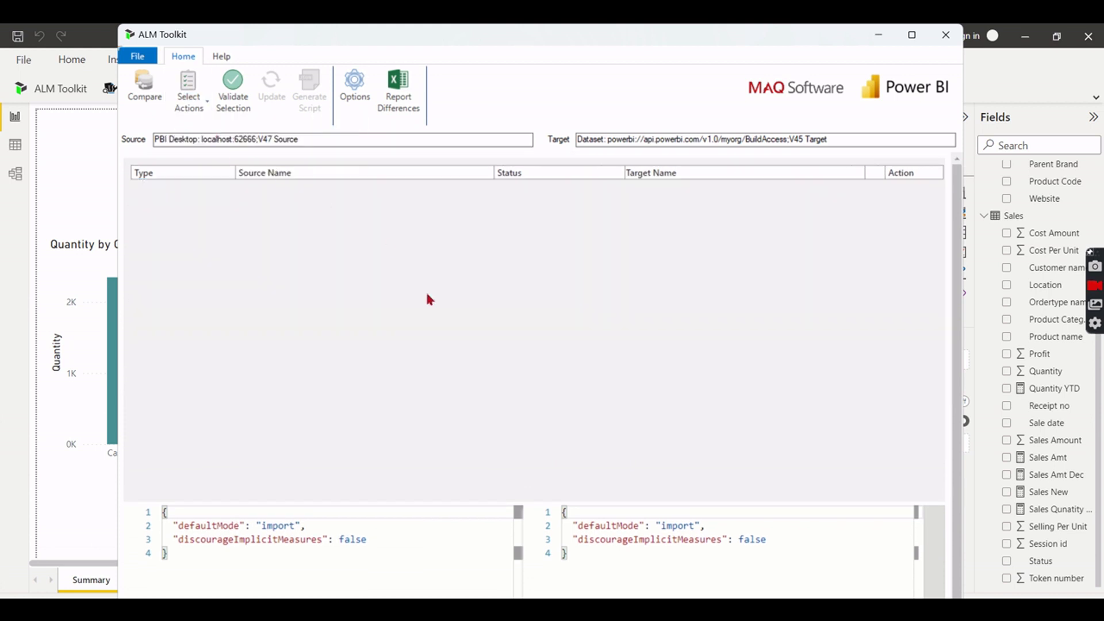
scroll(155, 261, "down", 1)
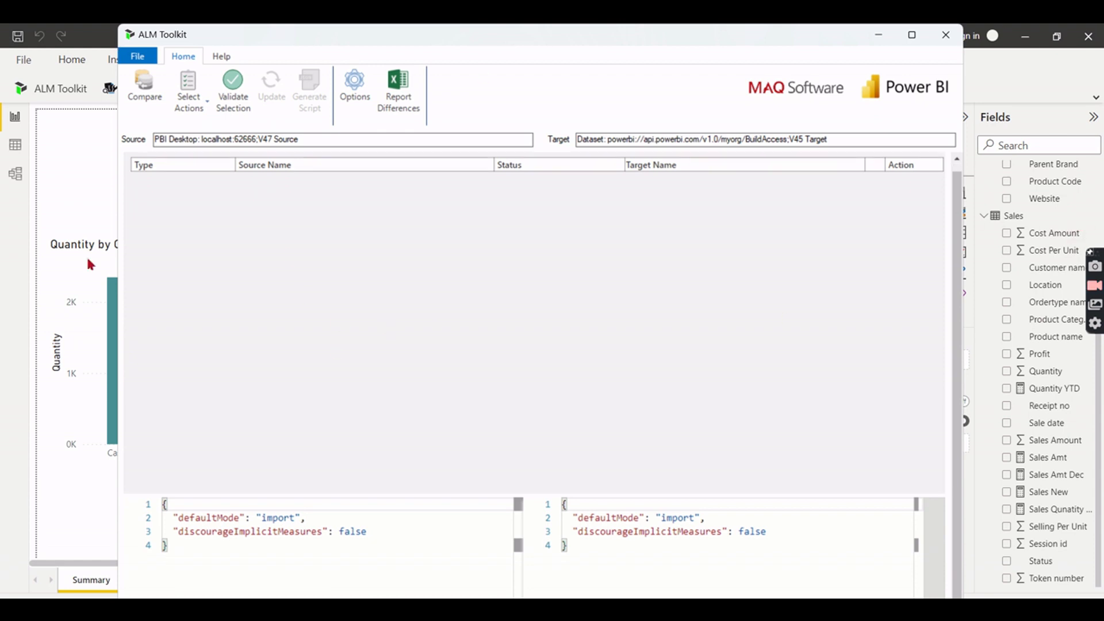
left_click(185, 109)
left_click(186, 125)
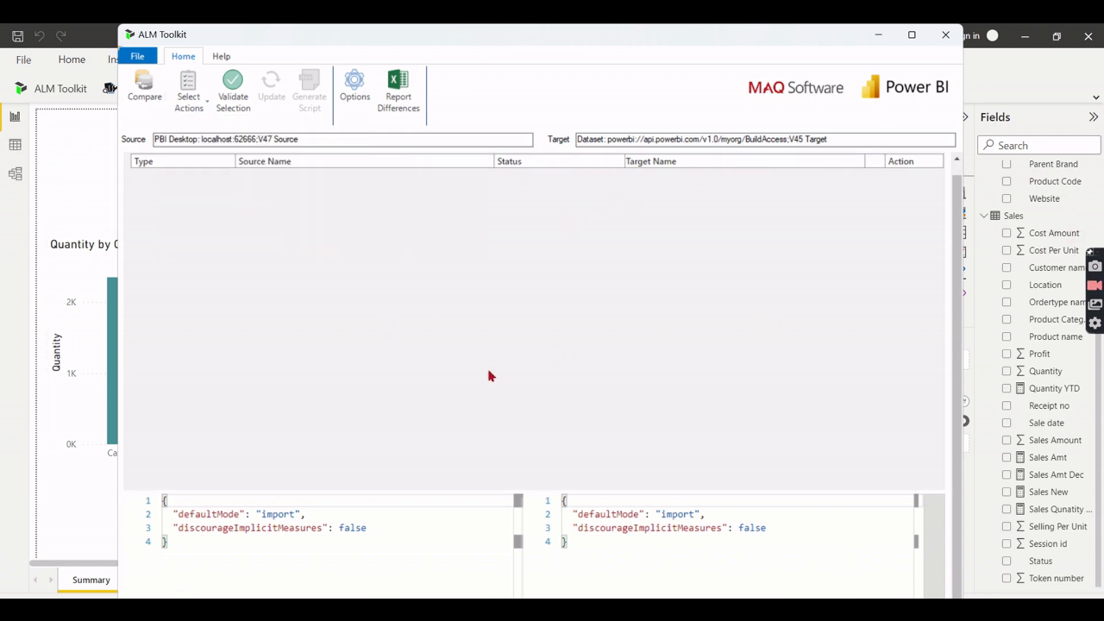
scroll(603, 279, "up", 1)
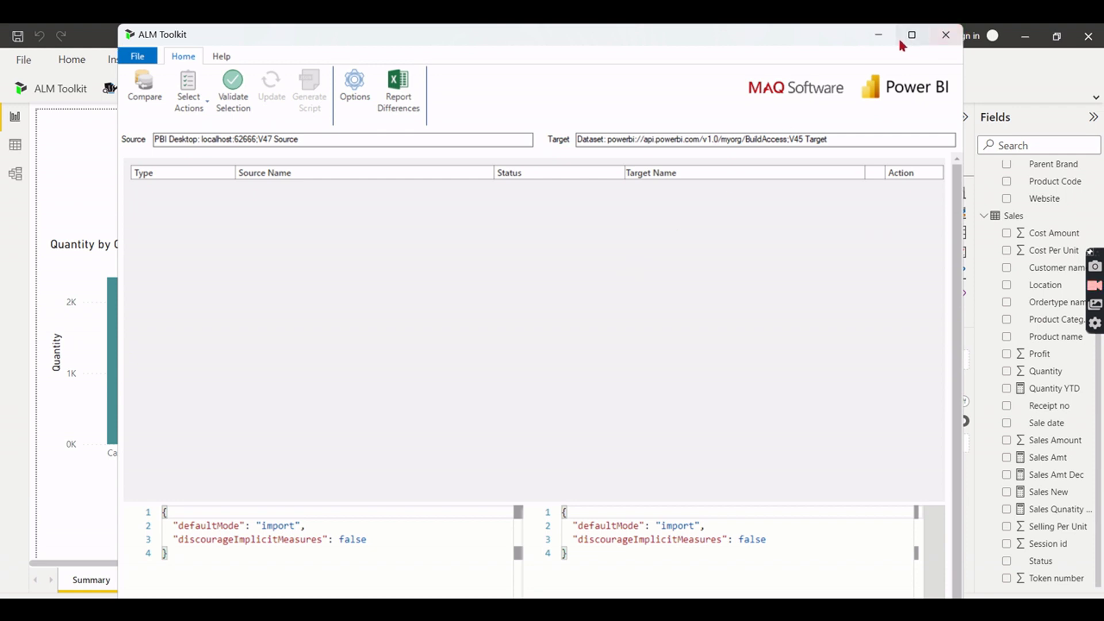
Step: Open the V45 Target dataset in Power BI Service and expand Product Master and Sales
left_click(523, 552)
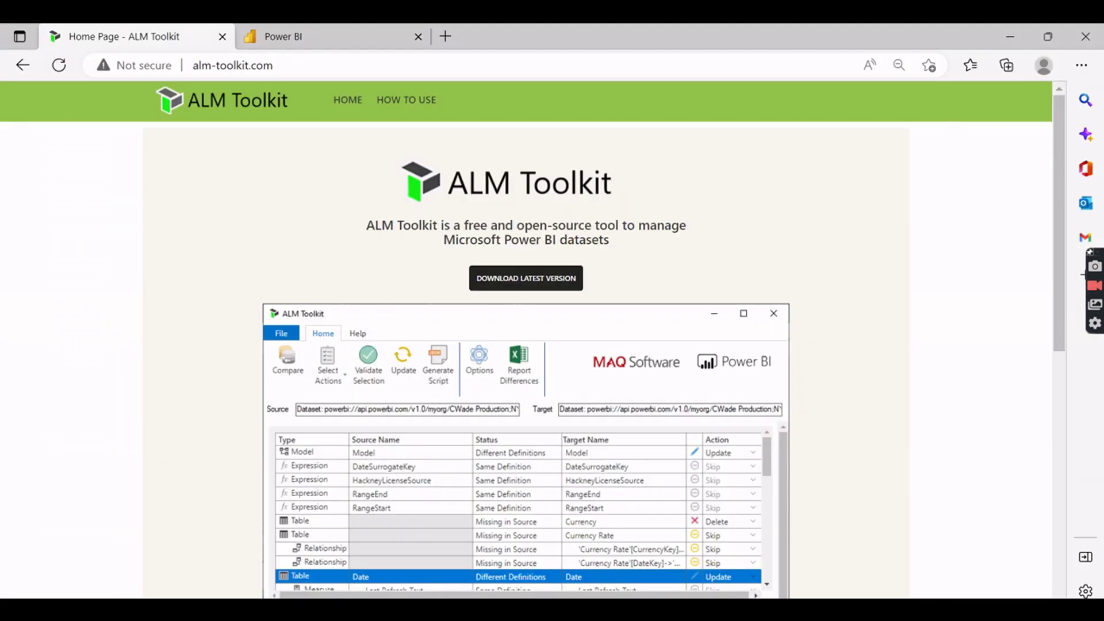
left_click(326, 31)
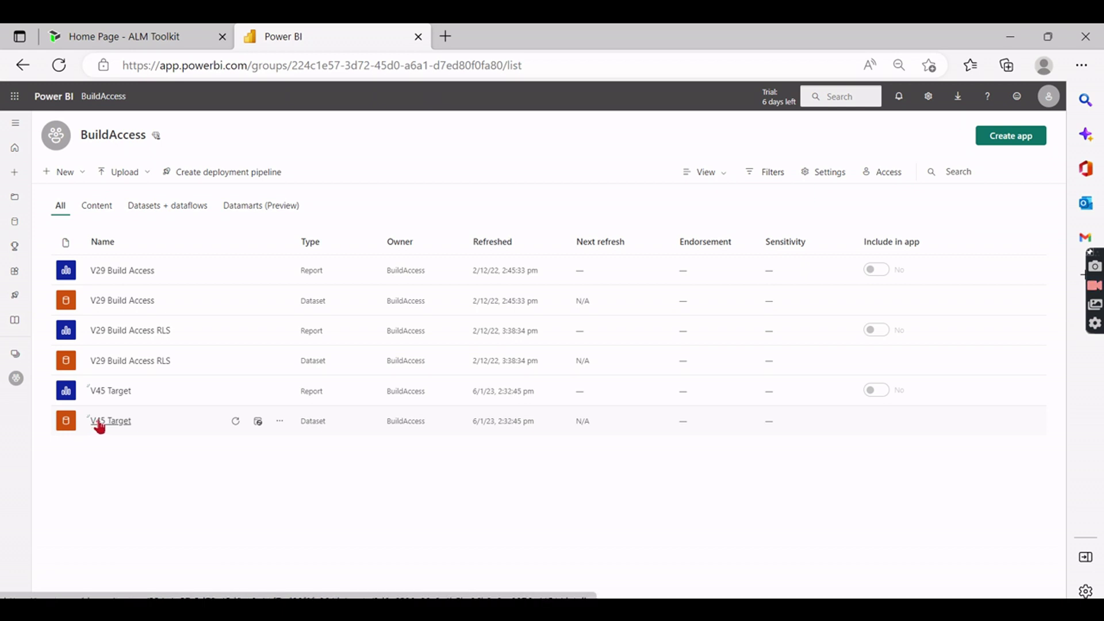
left_click(98, 422)
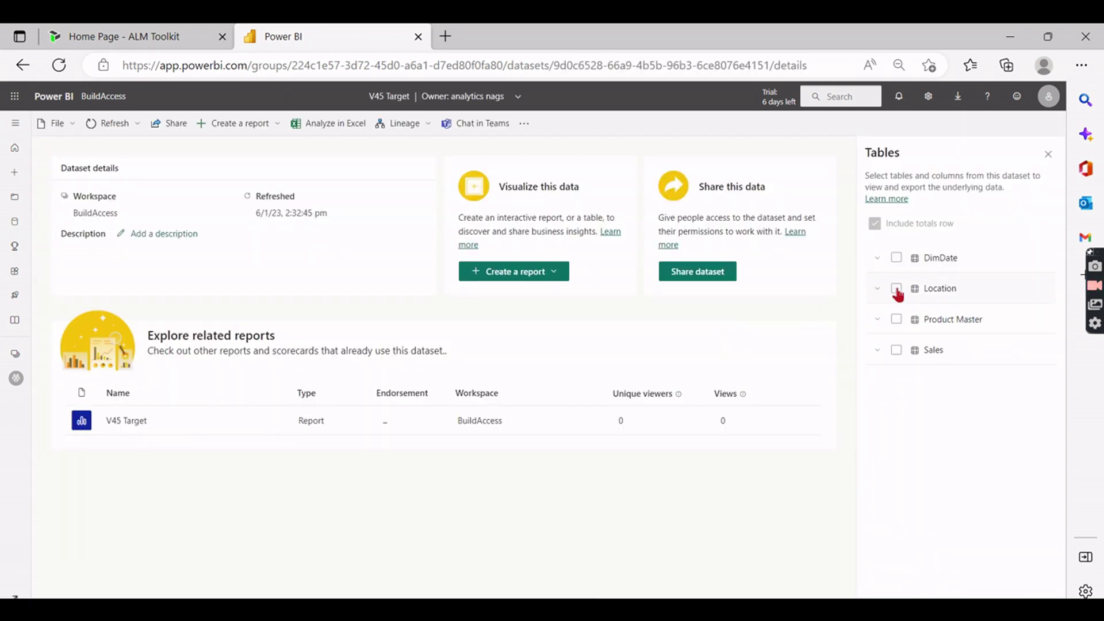
left_click(876, 319)
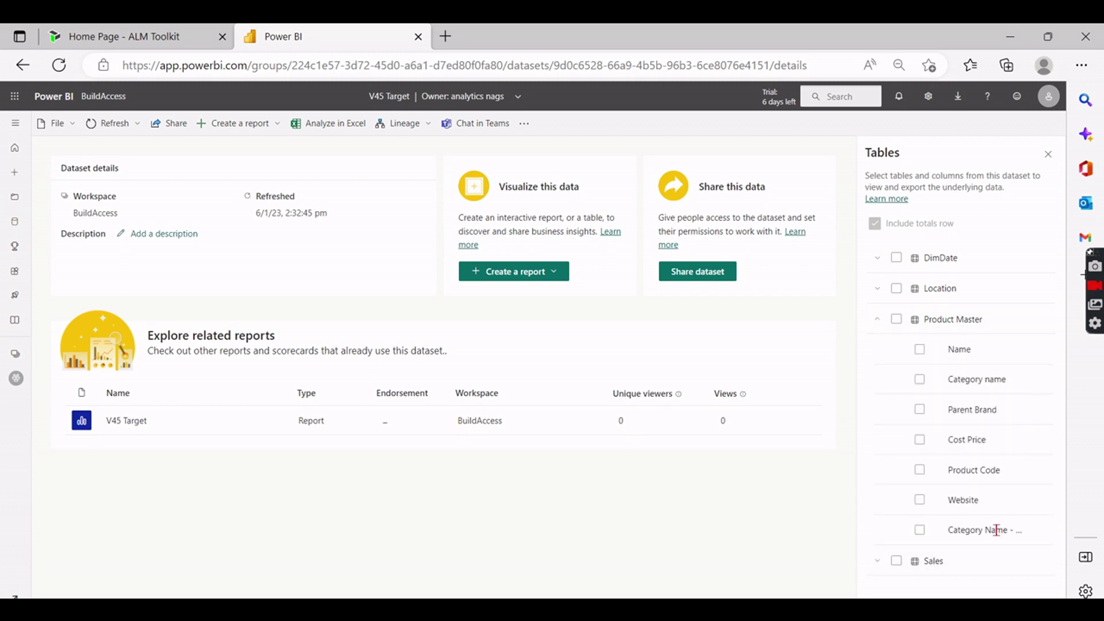
left_click(877, 561)
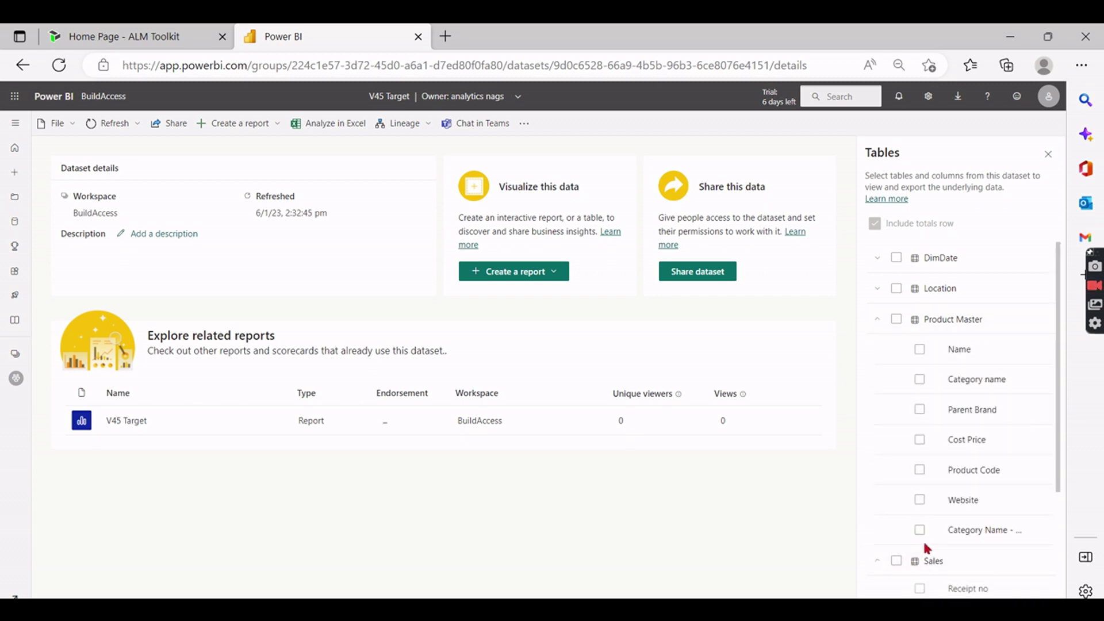
scroll(926, 548, "down", 10)
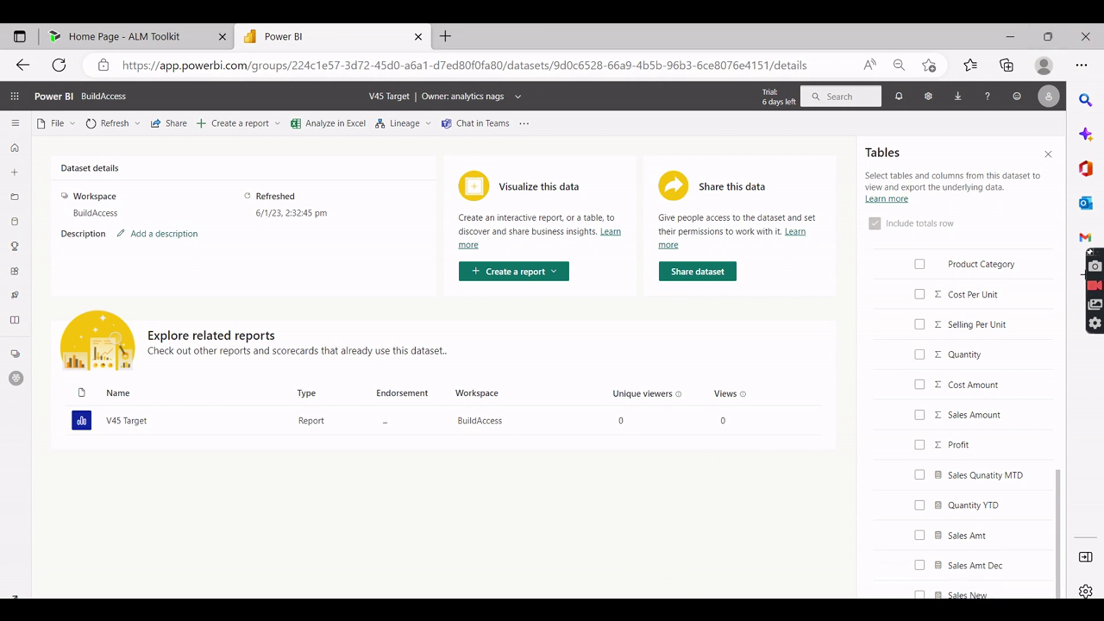
Step: Switch back to the V47 Source report in Power BI Desktop, showing its Summary page charts
left_click(713, 535)
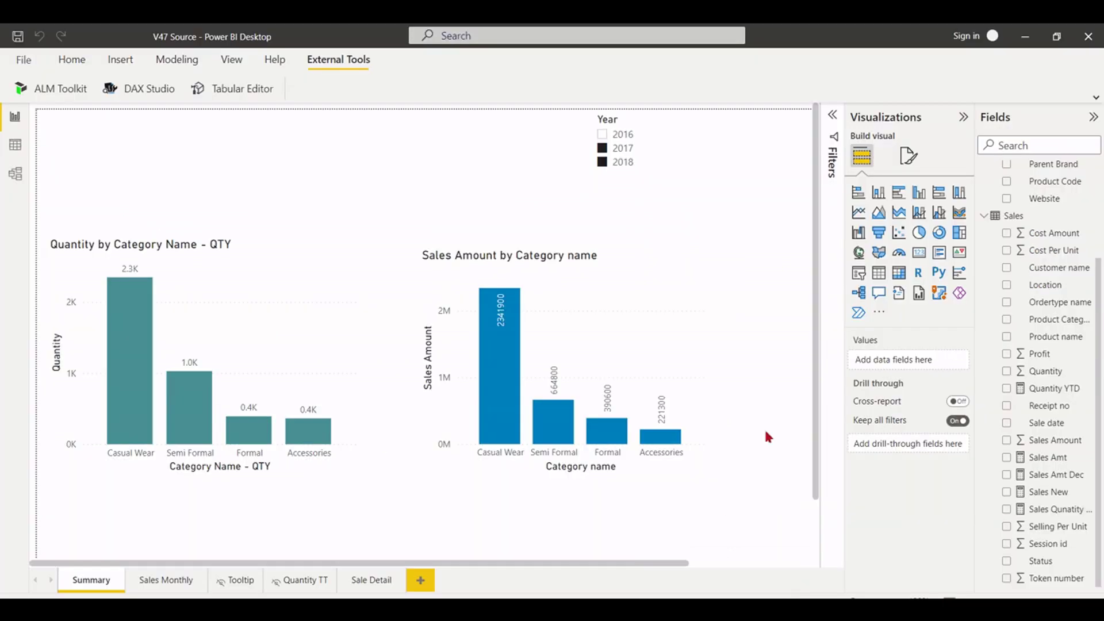